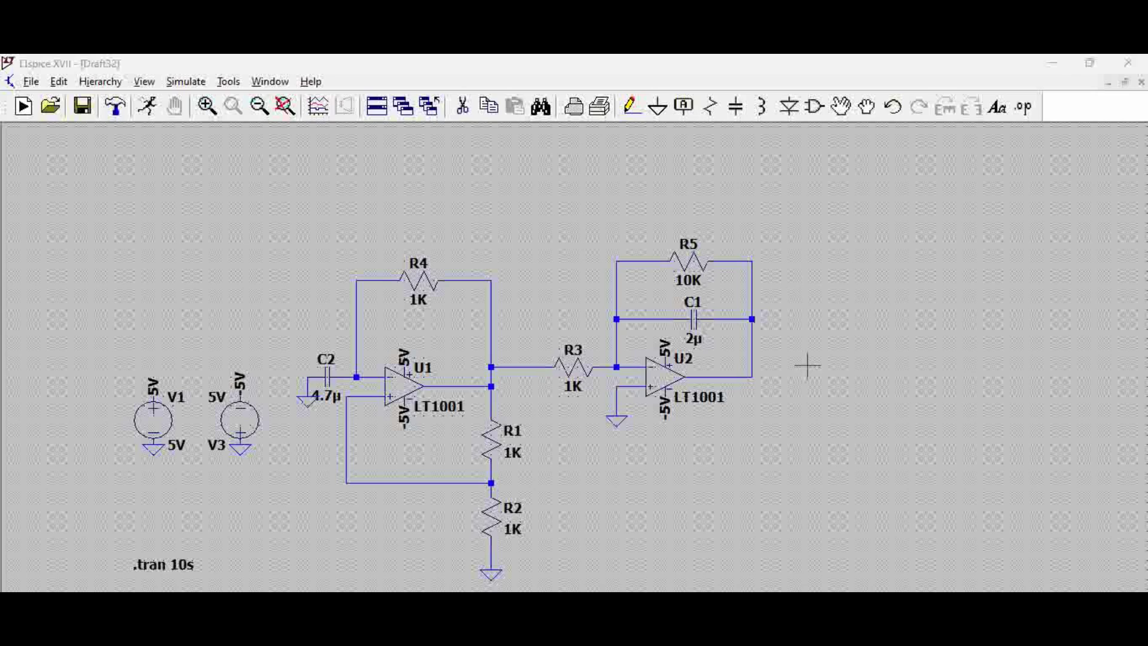
- Add the comment text "Square wave generator + integrator" above the circuit on the schematic
left_click(997, 108)
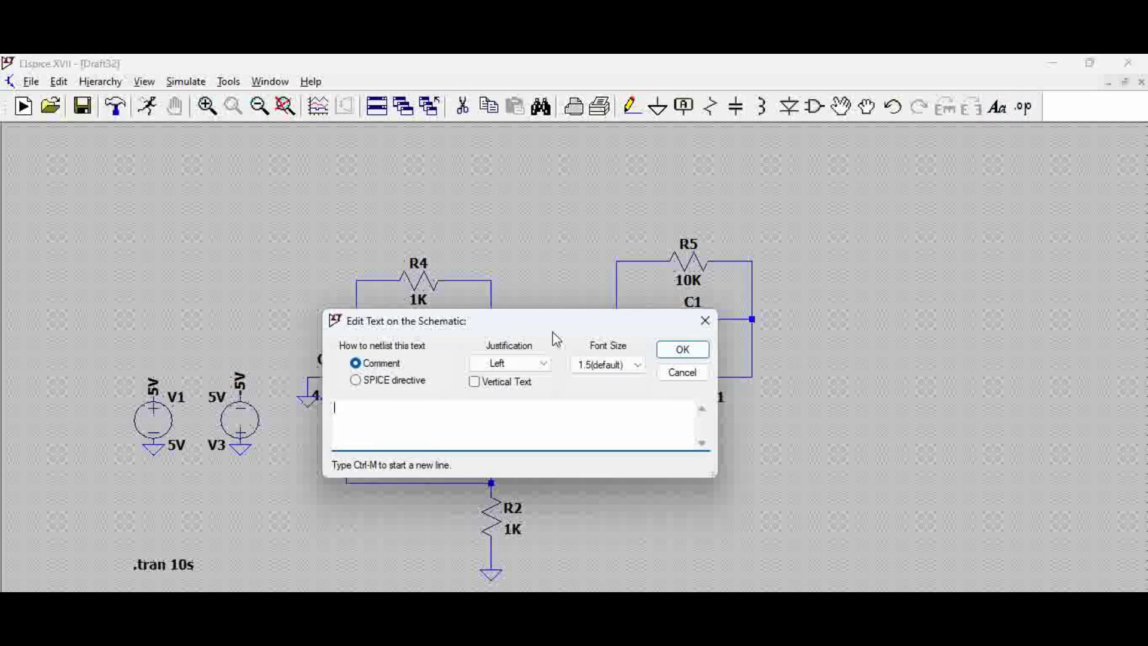
left_click_drag(469, 328, 738, 458)
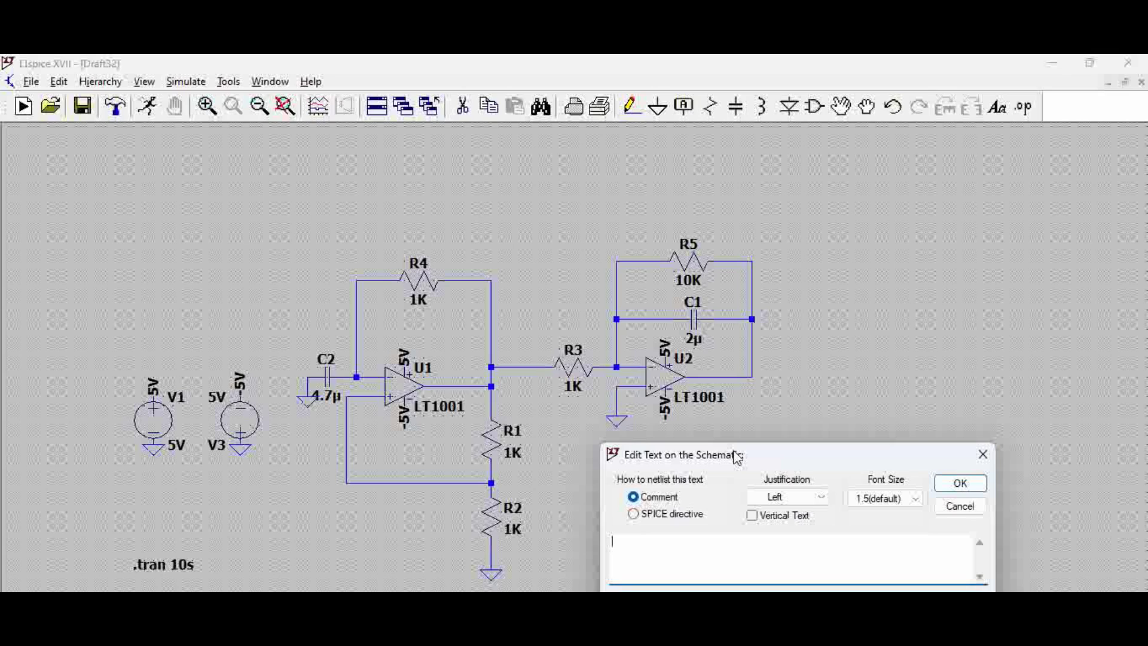
type("Square wave generator ")
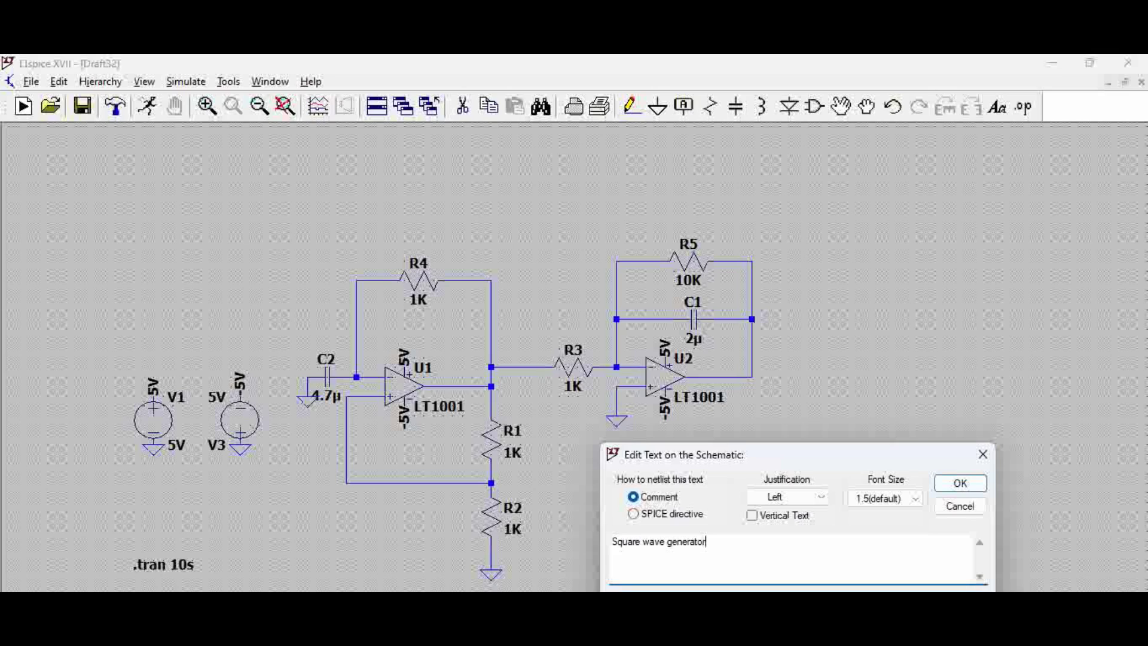
type("+ integrto")
key("BackSpace")
key("BackSpace")
key("BackSpace")
type("ator")
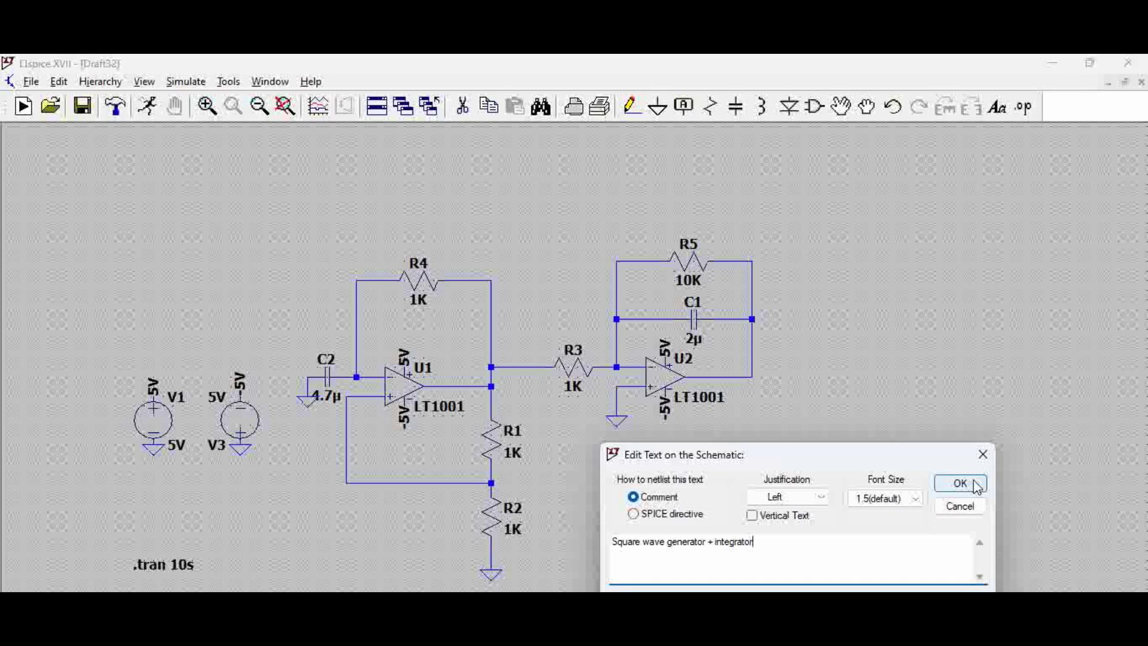
left_click(976, 486)
left_click(428, 226)
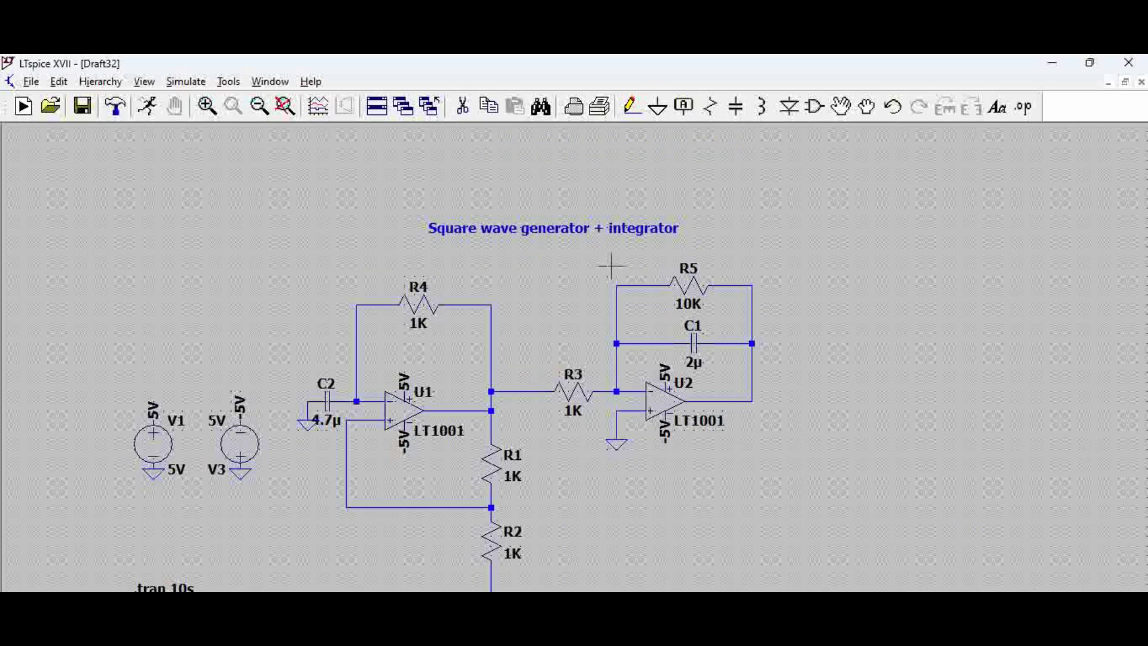
- Run the transient simulation and plot the voltage at U1's output, zoomed in on the first 600 ms
left_click(285, 108)
scroll(395, 325, "down", 1)
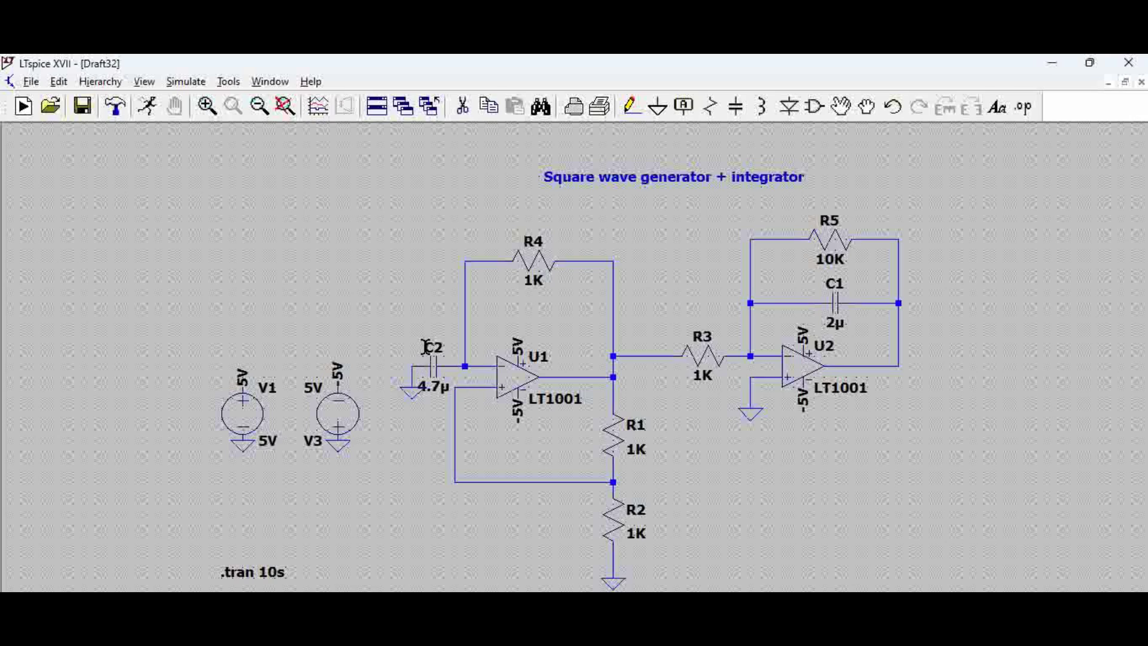
left_click(613, 356)
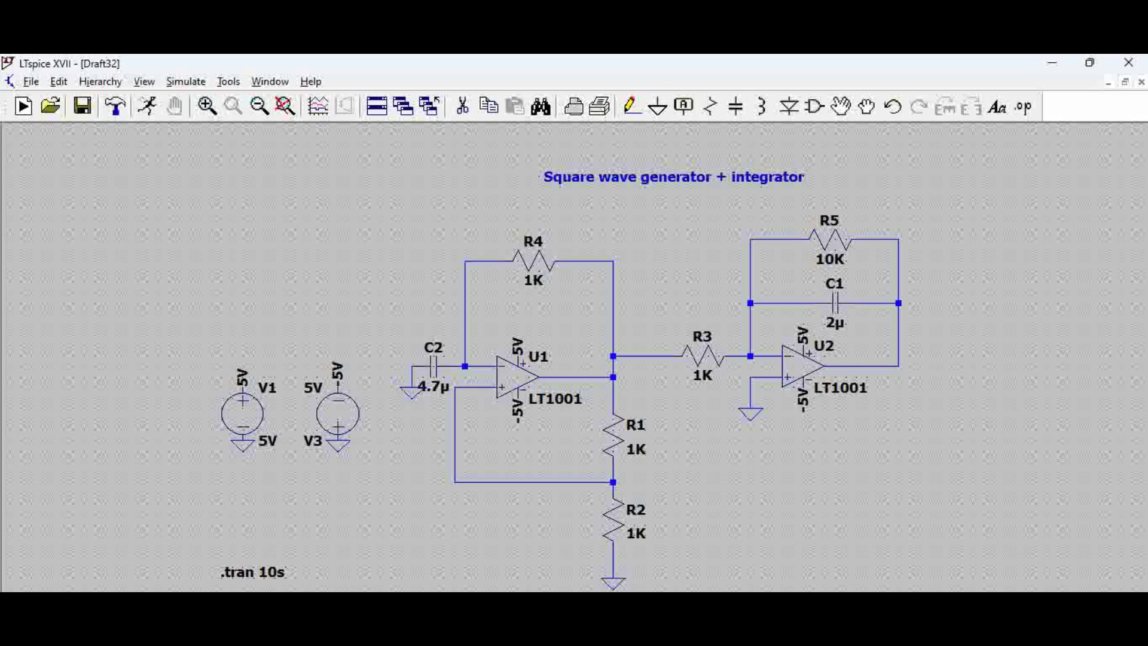
left_click(149, 108)
left_click(974, 400)
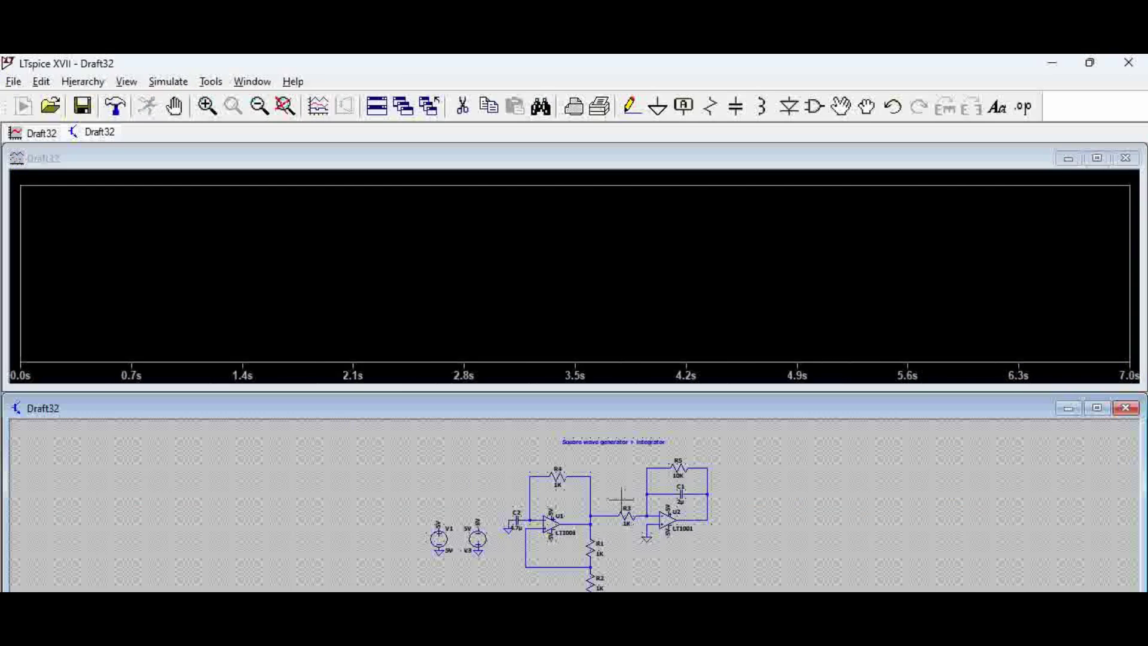
left_click(592, 513)
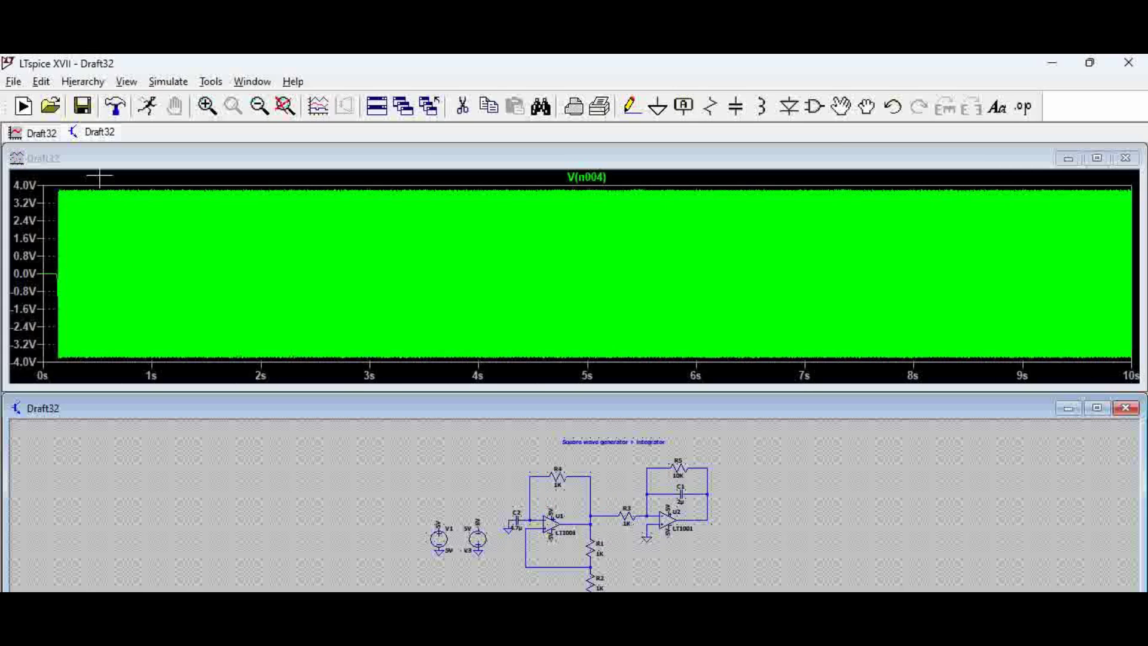
left_click_drag(104, 187, 30, 400)
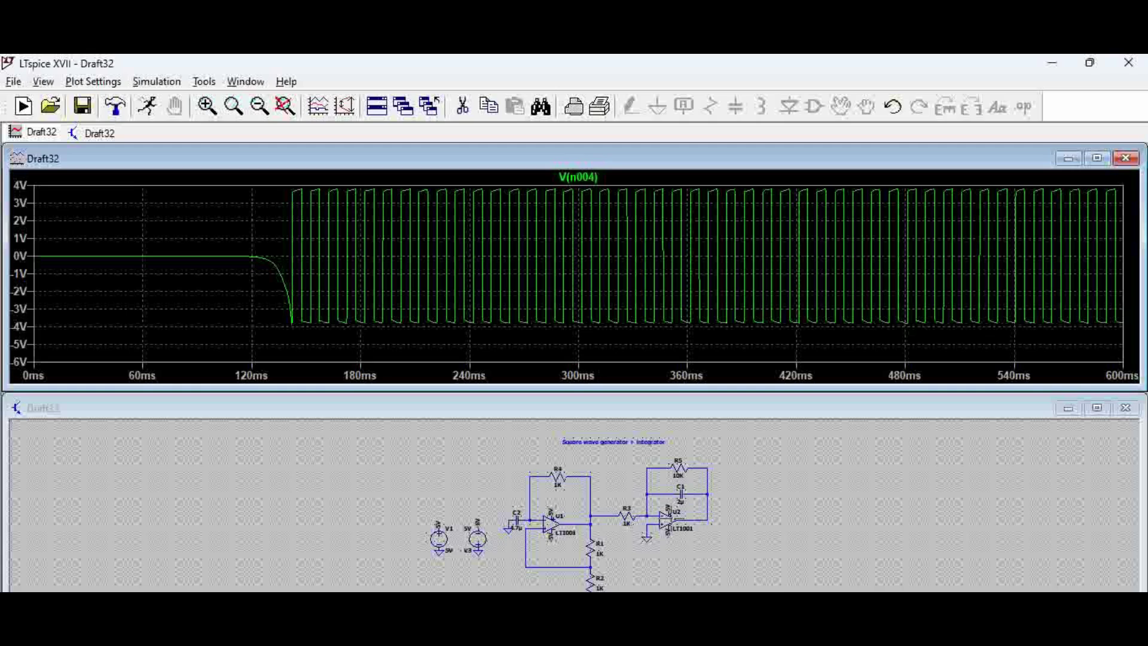
- Add the voltage at U2's output to the plot and zoom in on the first cycles, starting at about 126 ms
left_click(787, 492)
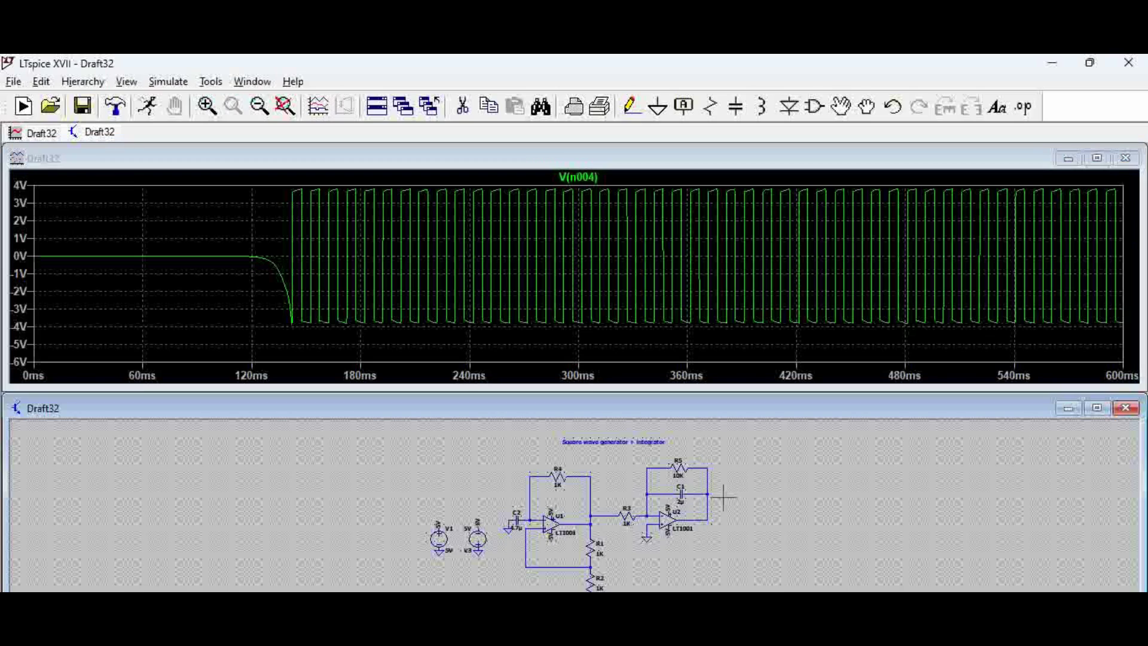
left_click(709, 486)
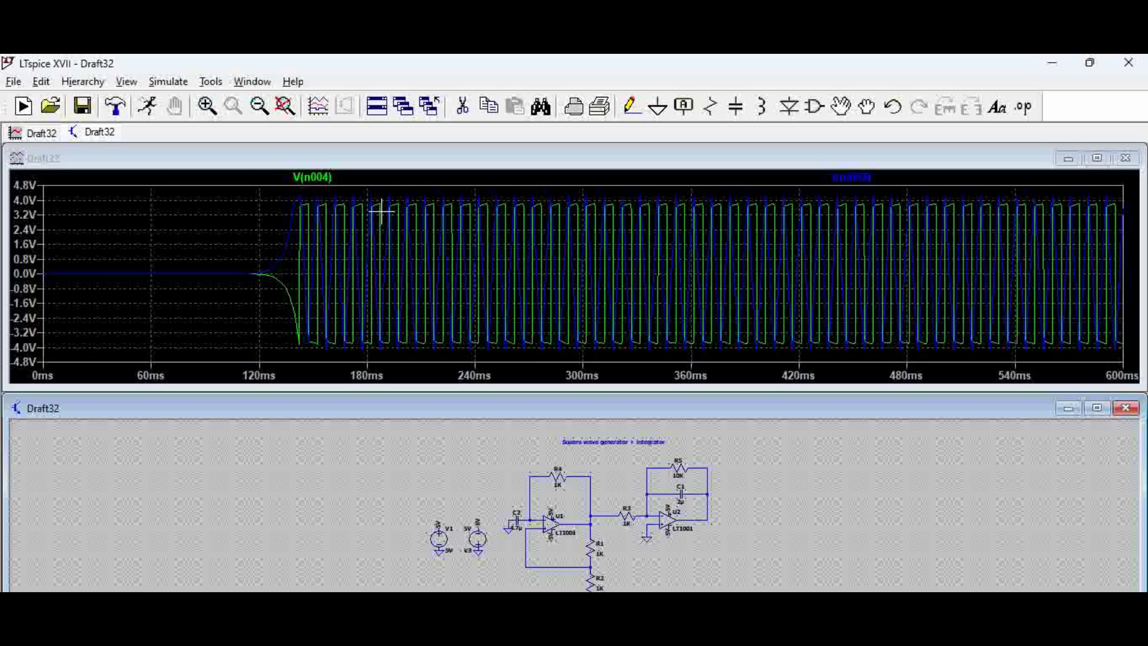
left_click_drag(448, 181, 274, 382)
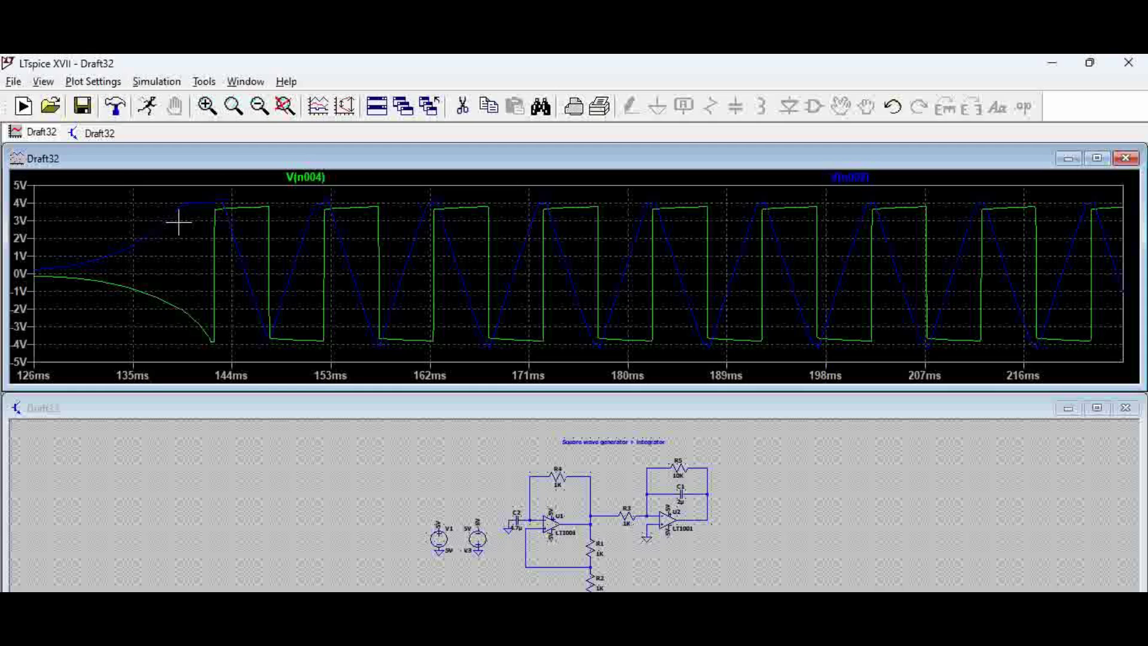
- Set the resistance of R1 to 1.2K and rerun the simulation
left_click(645, 565)
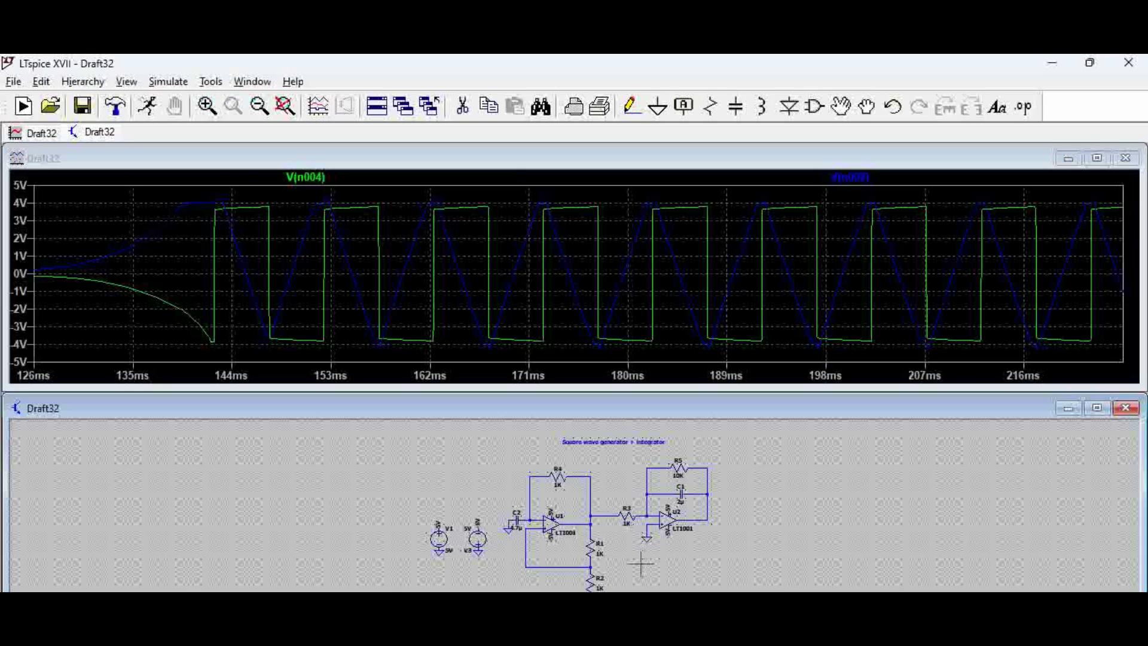
right_click(592, 547)
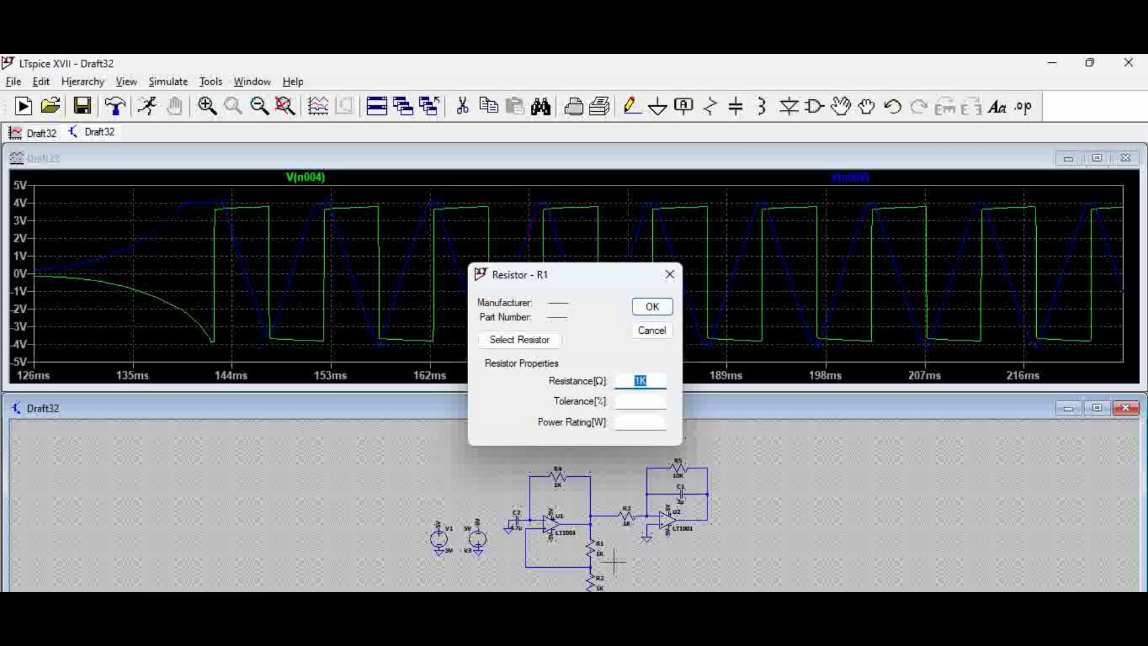
key("Return")
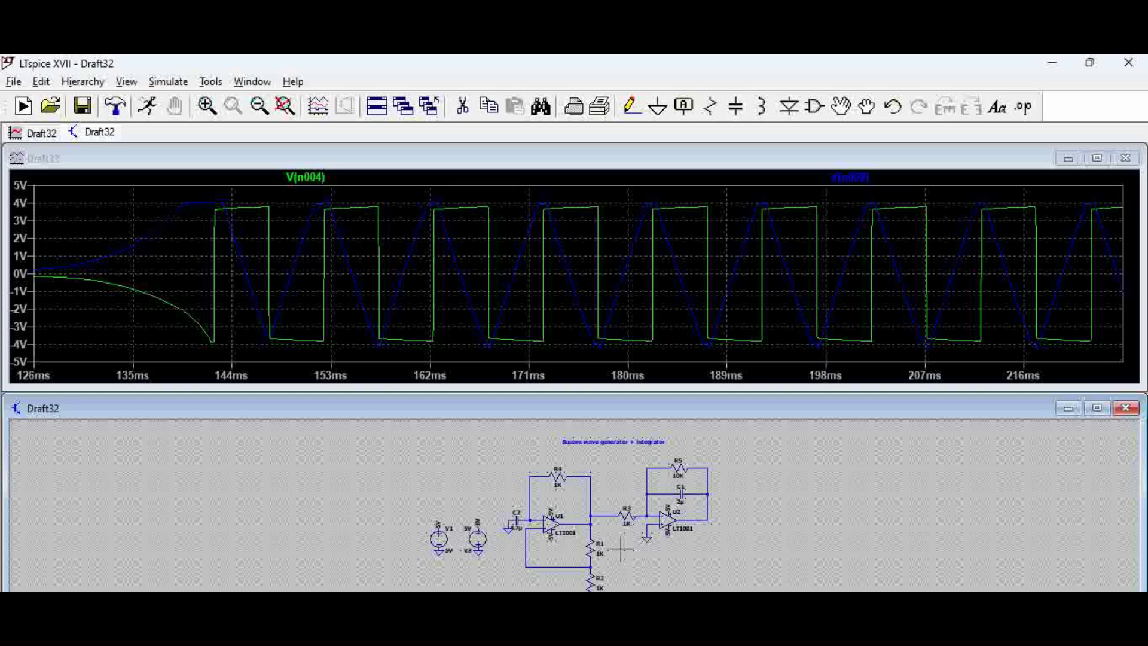
right_click(593, 545)
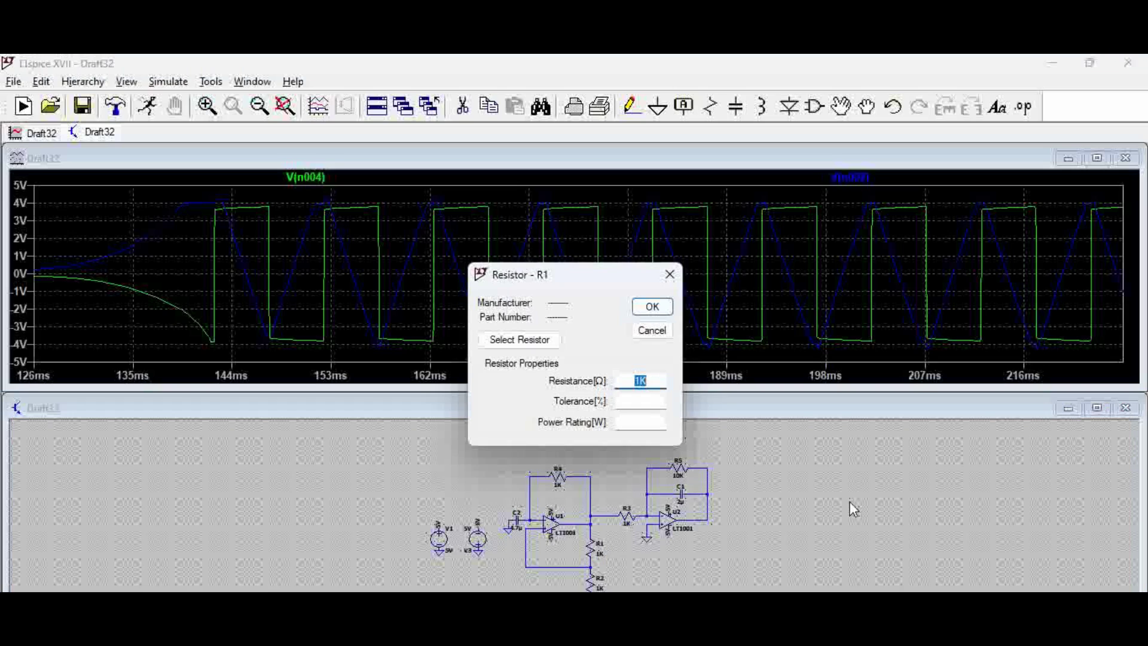
type("1.2K")
left_click(657, 306)
left_click(148, 109)
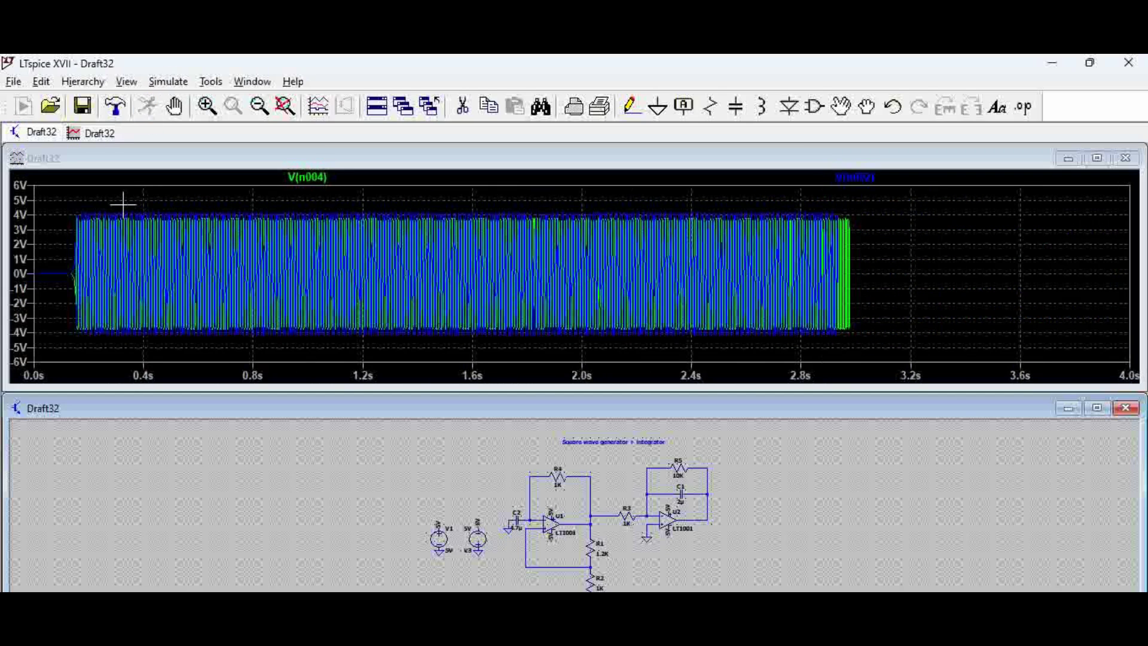
- Zoom the rerun's waveforms in on the onset of oscillation, starting at about 117 ms, to examine both outputs
left_click_drag(125, 200, 81, 386)
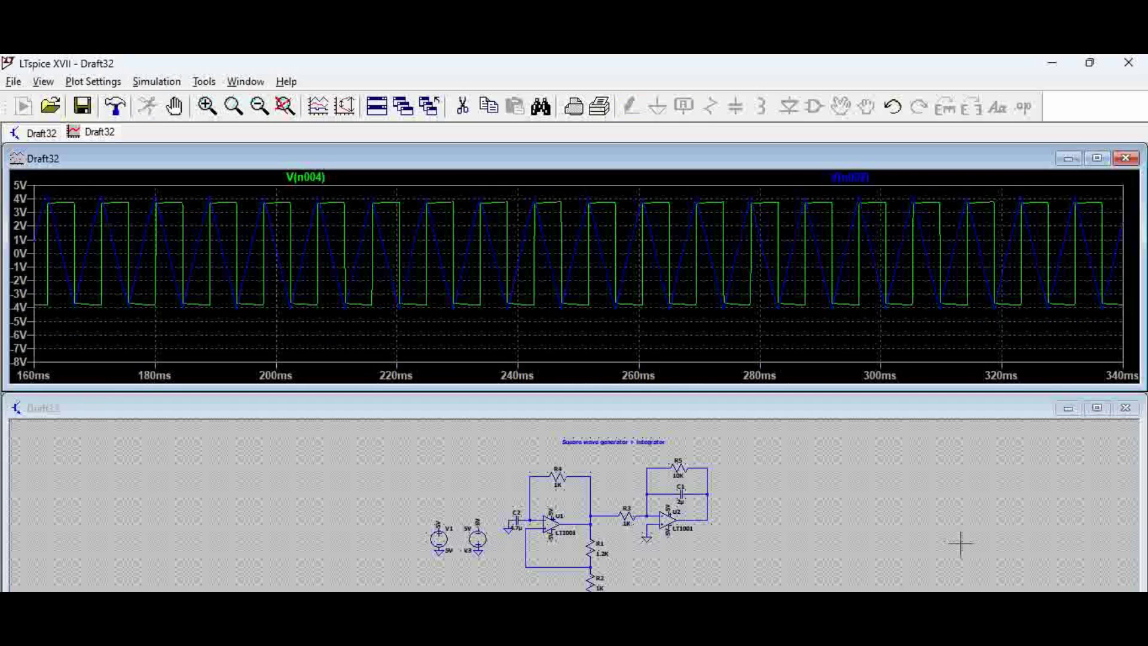
left_click(559, 499)
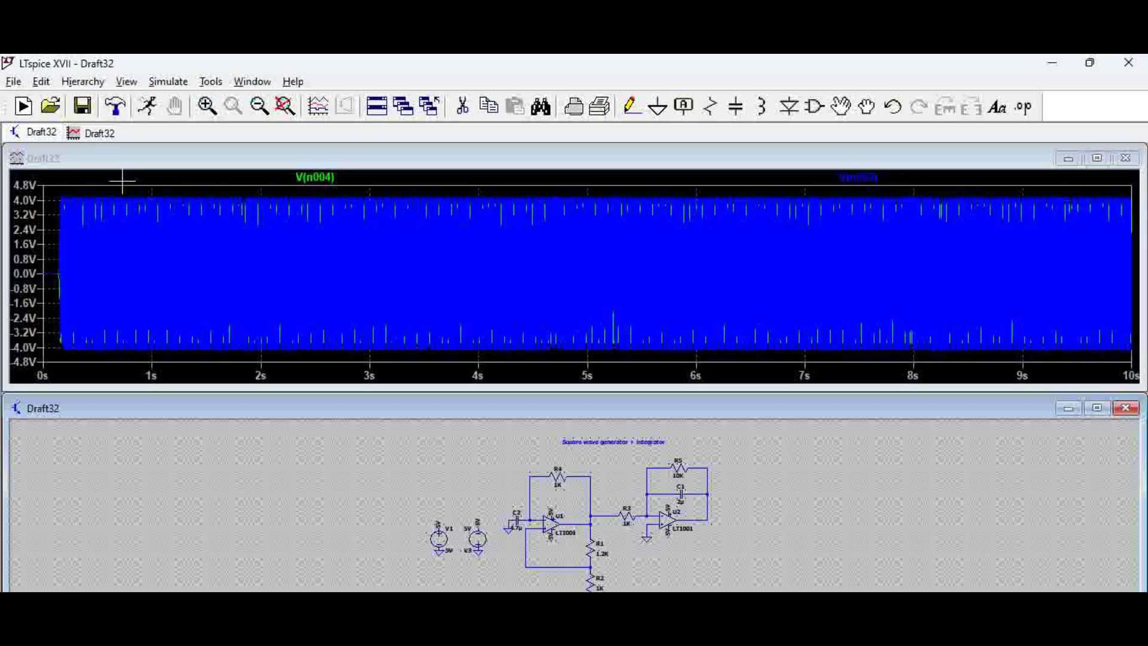
left_click_drag(127, 178, 61, 383)
left_click_drag(192, 205, 35, 452)
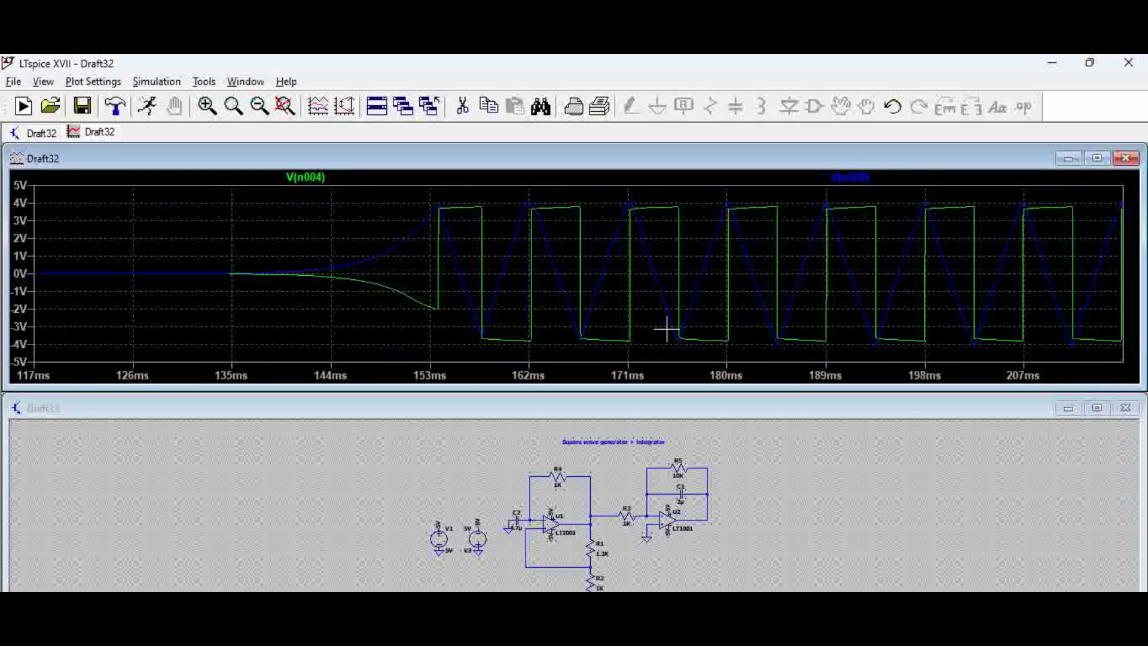